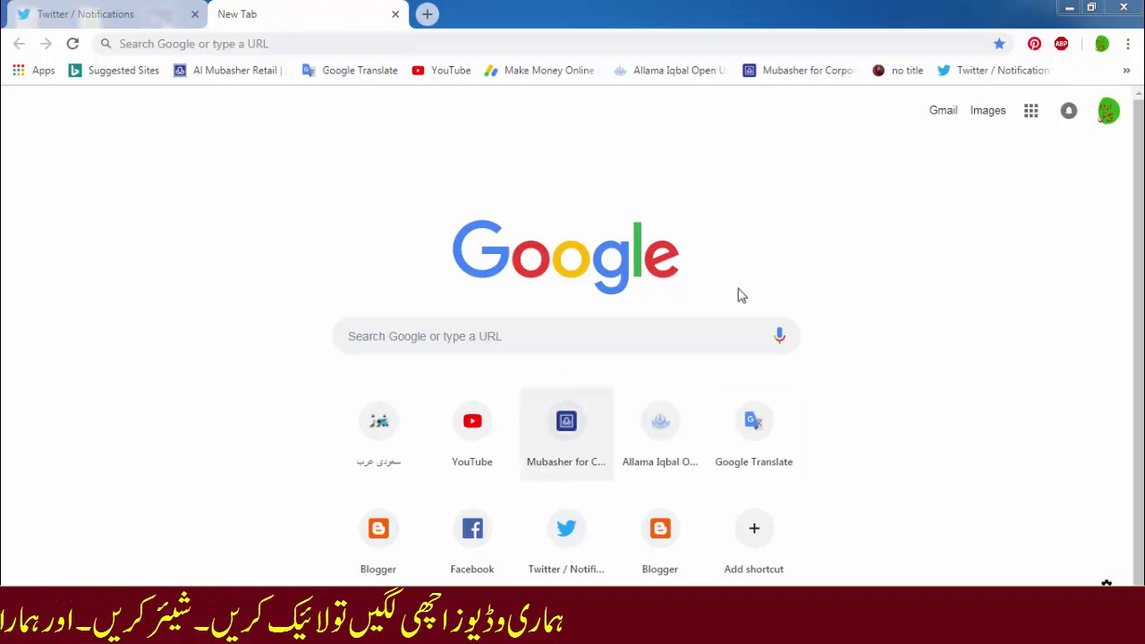
- Open the print preview for the new tab page and view the available print destinations without choosing one
left_click(1129, 44)
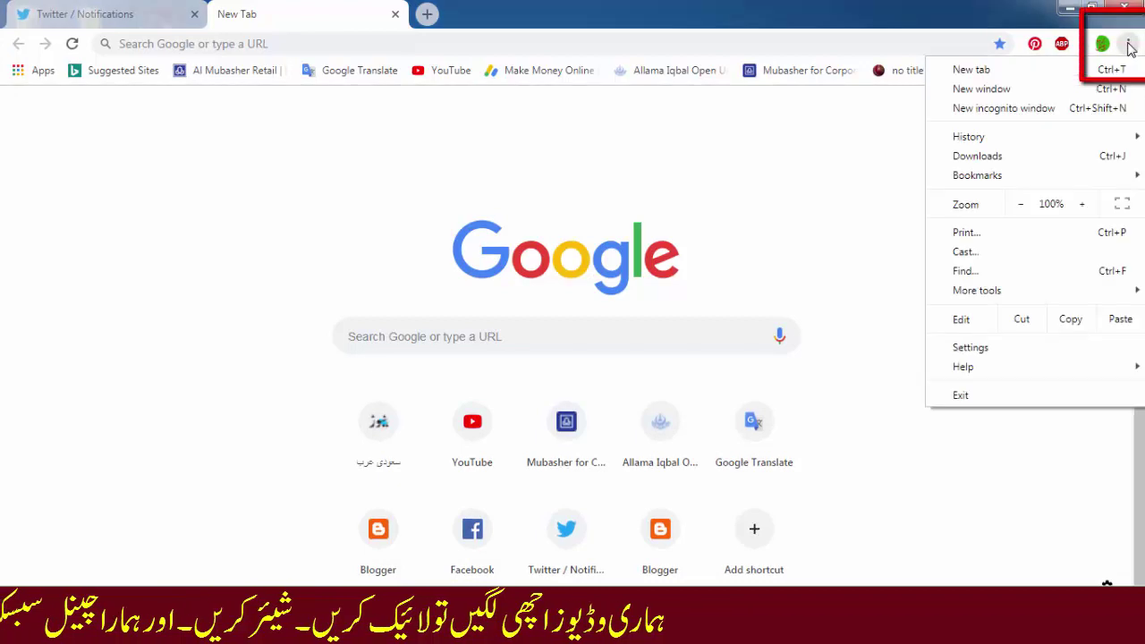
mouse_move(939, 300)
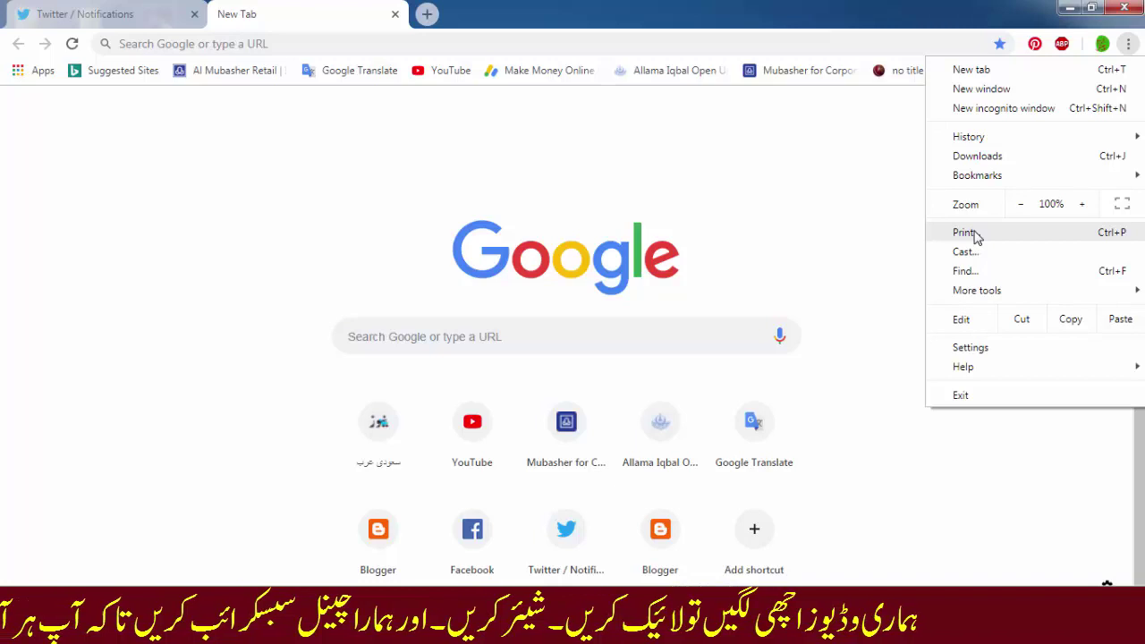
left_click(976, 234)
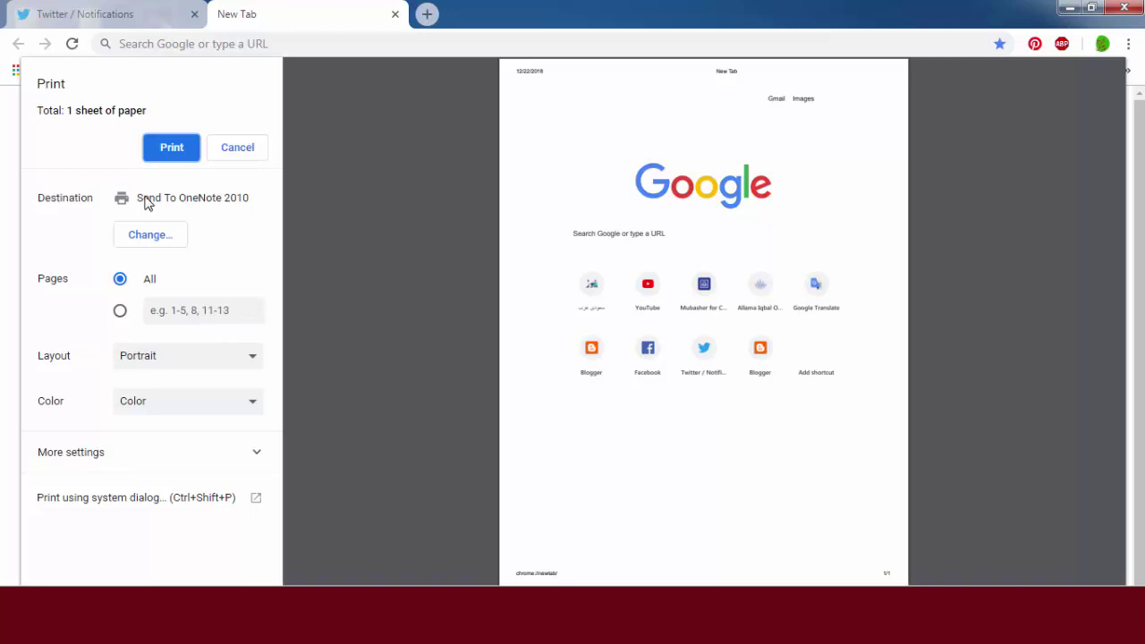
left_click(165, 240)
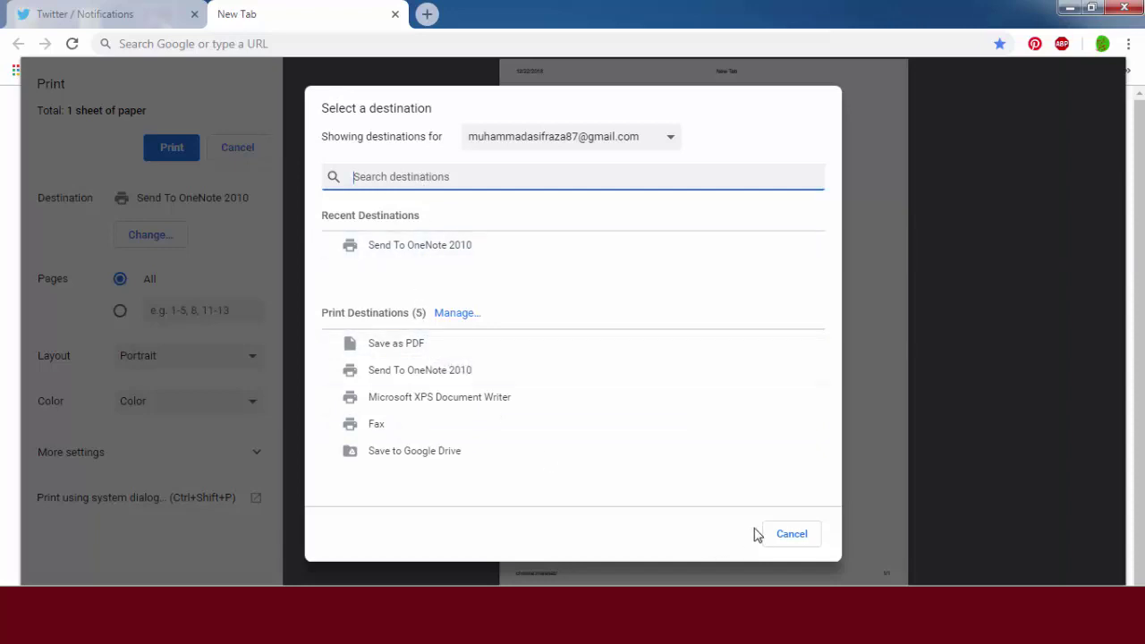
left_click(801, 537)
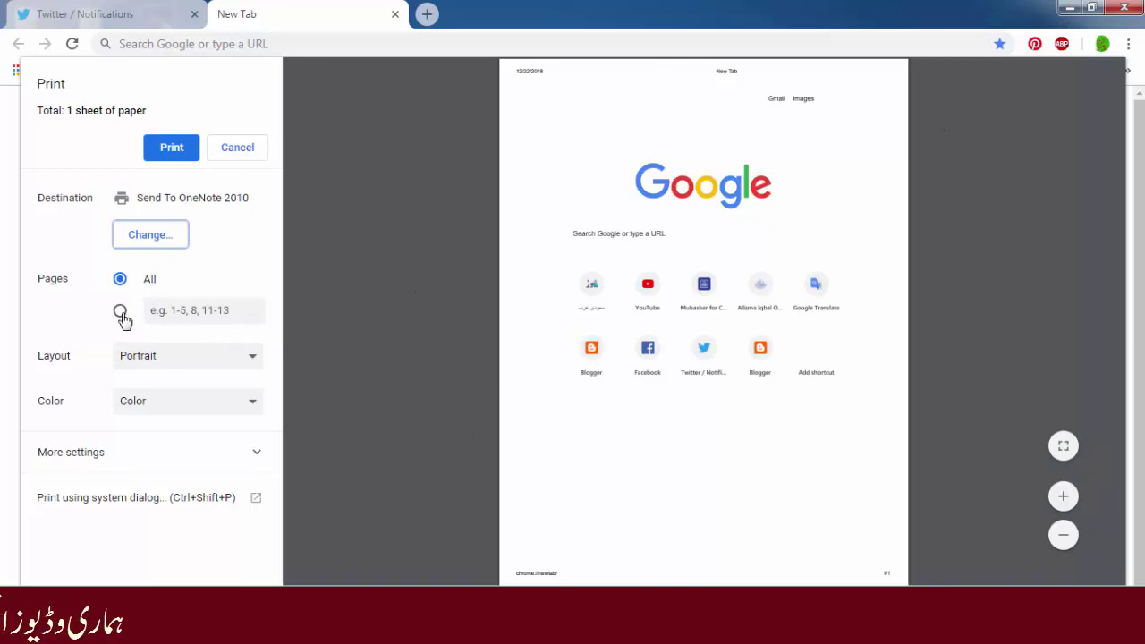
- Try the custom page range and the Landscape layout, and return the settings to All pages and Portrait
left_click(153, 310)
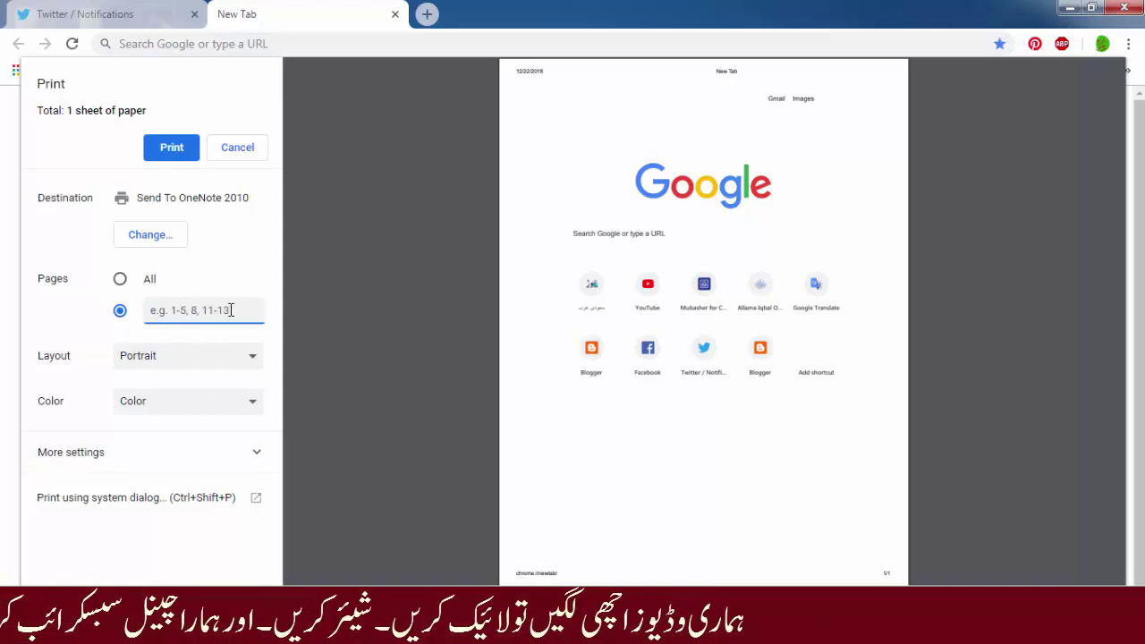
left_click(120, 280)
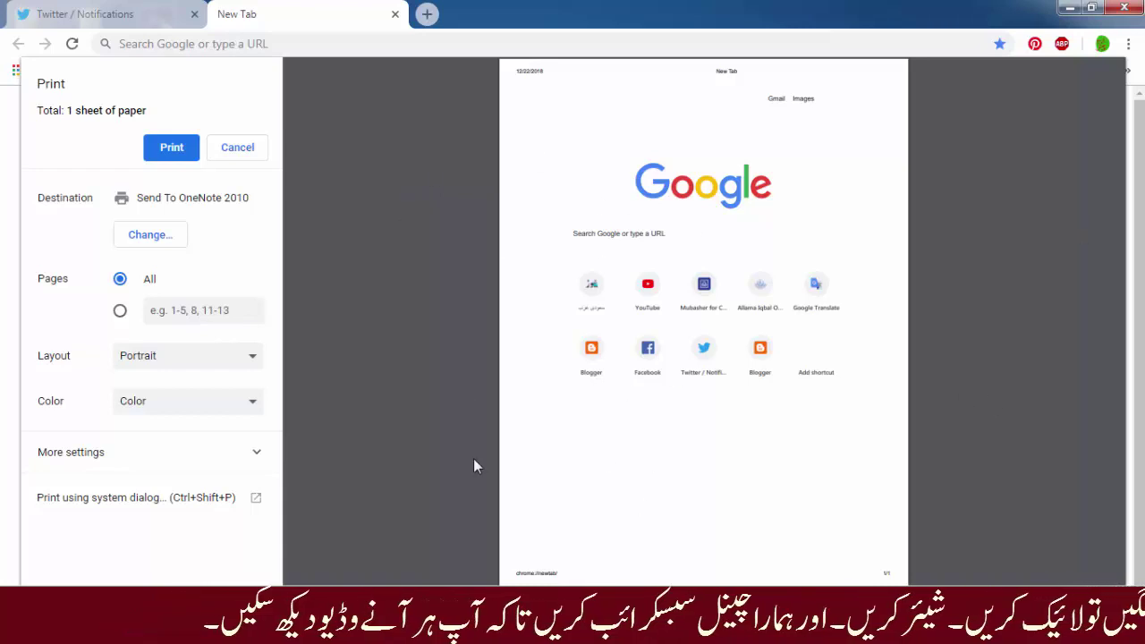
left_click(242, 359)
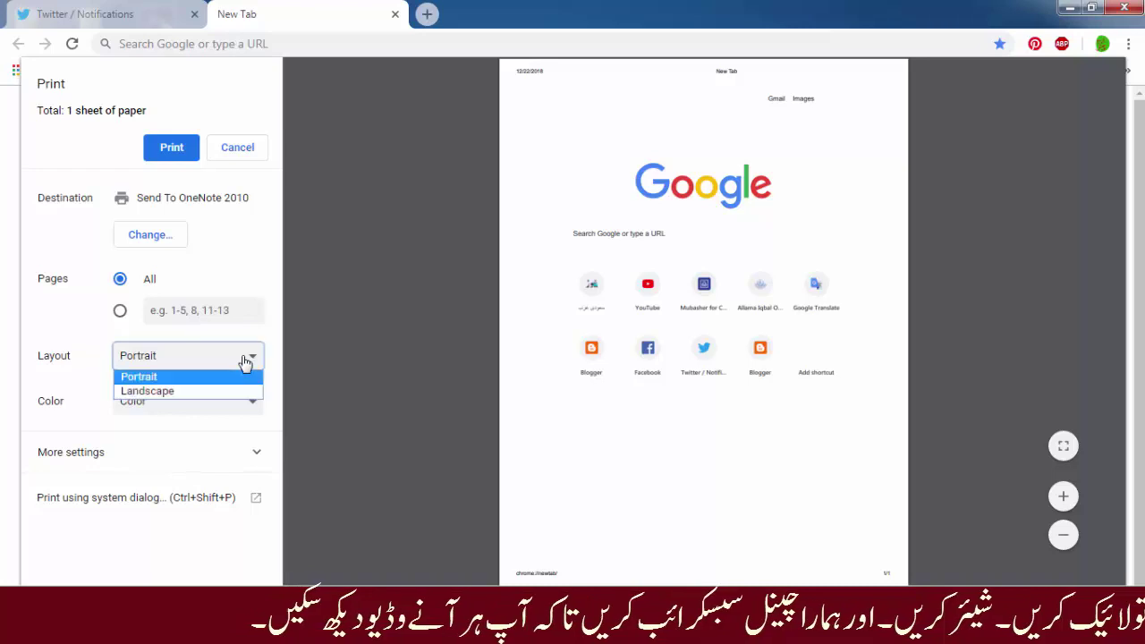
left_click(217, 394)
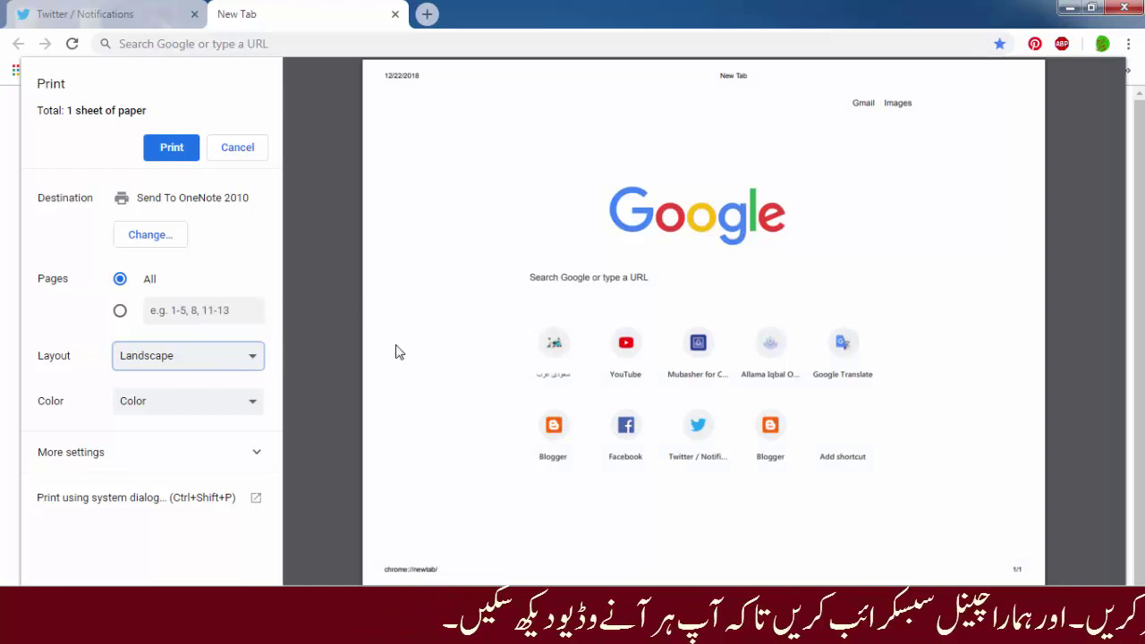
left_click(235, 359)
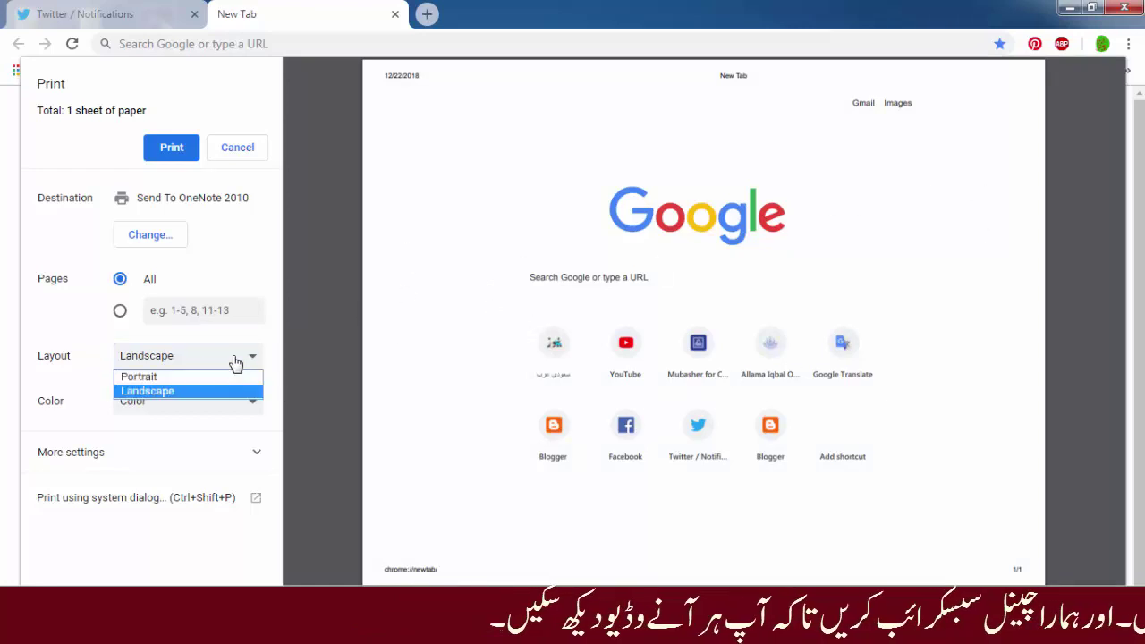
left_click(214, 380)
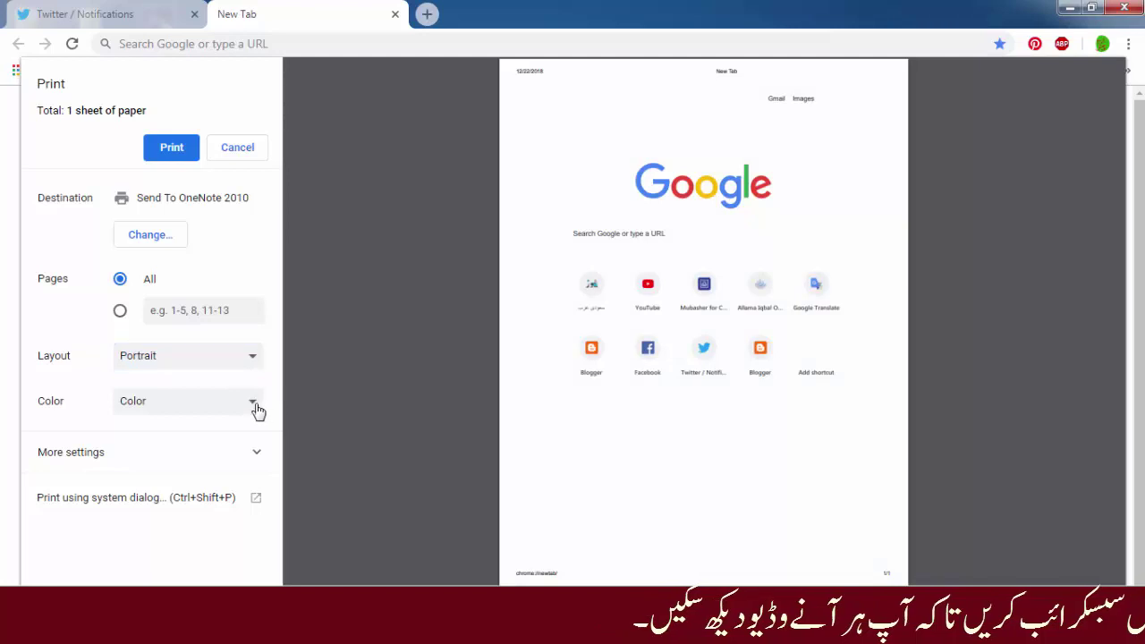
- Preview the printout in Black and white and switch the colour setting back to Color
left_click(257, 408)
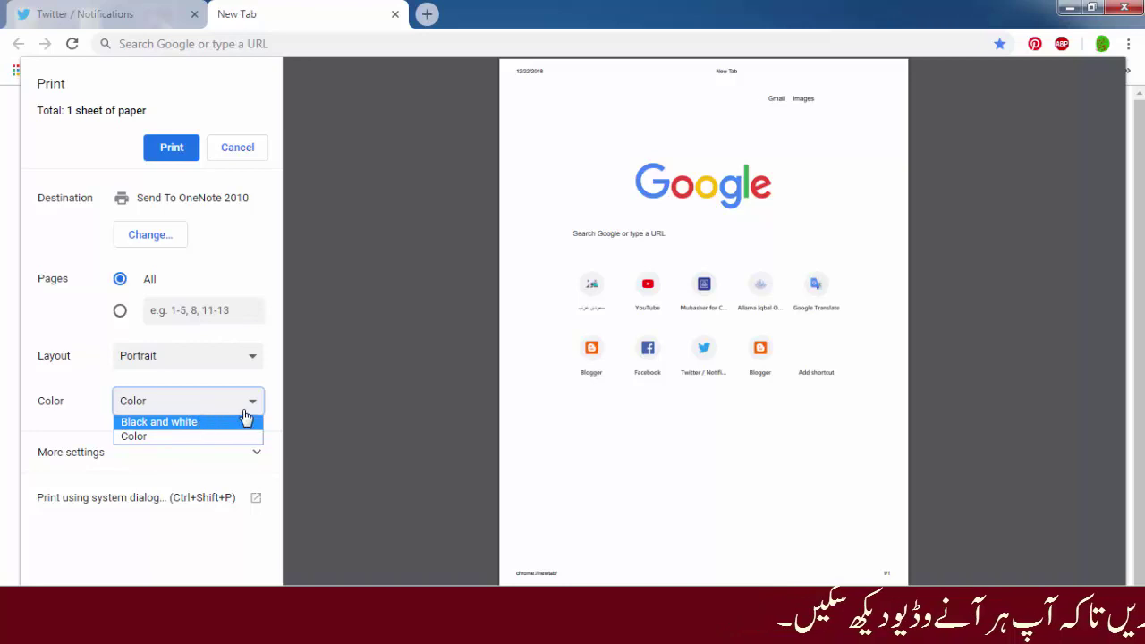
left_click(215, 424)
left_click(249, 406)
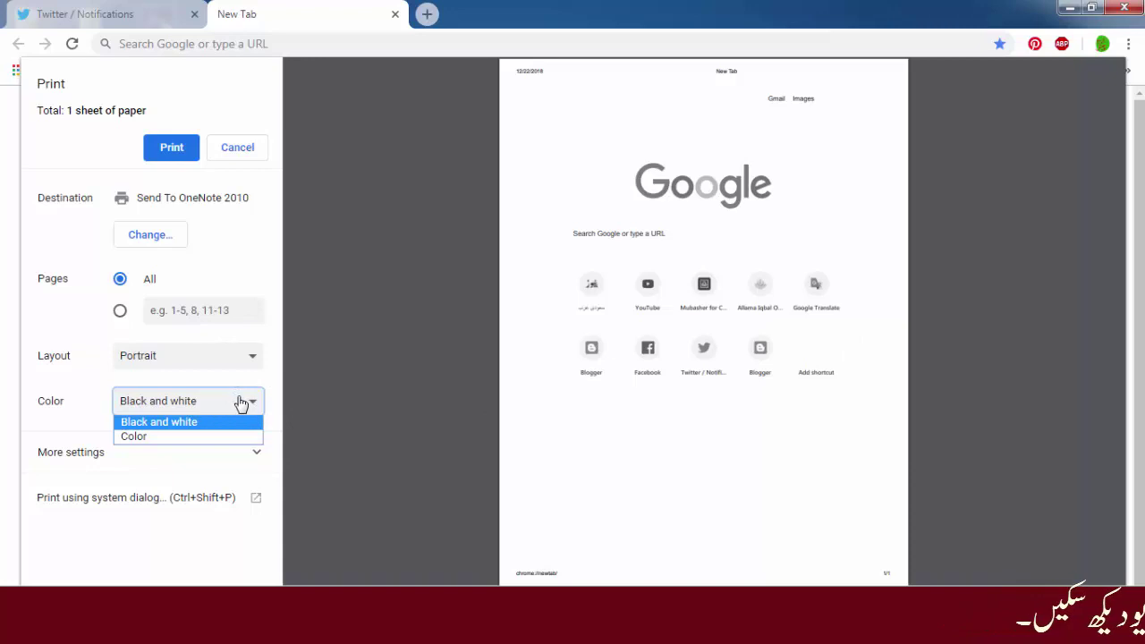
left_click(247, 403)
left_click(248, 403)
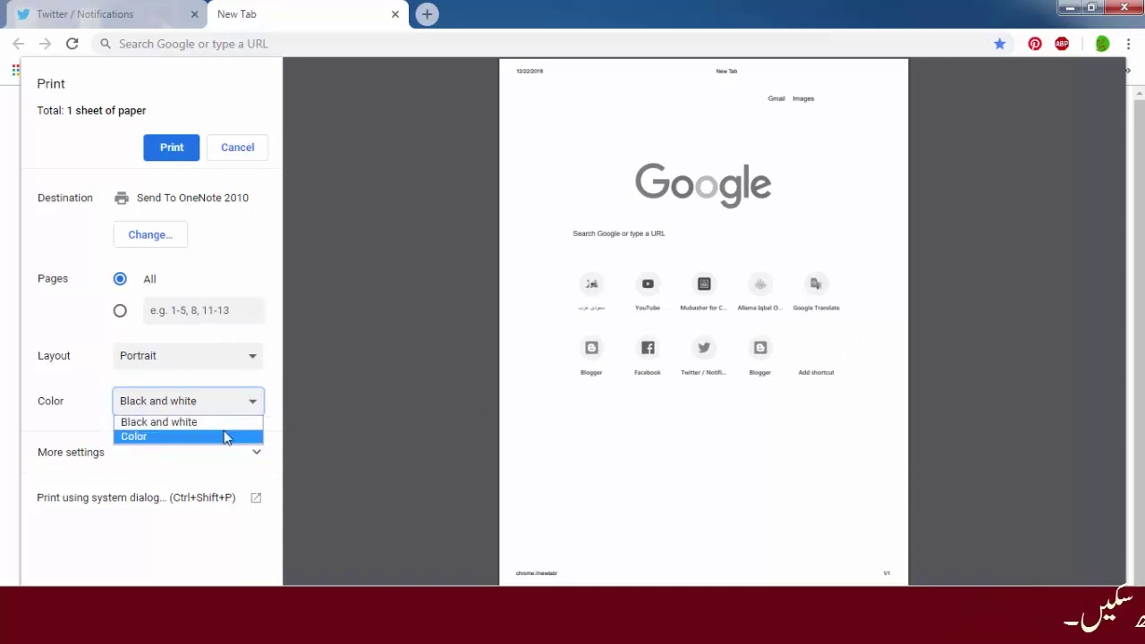
left_click(229, 436)
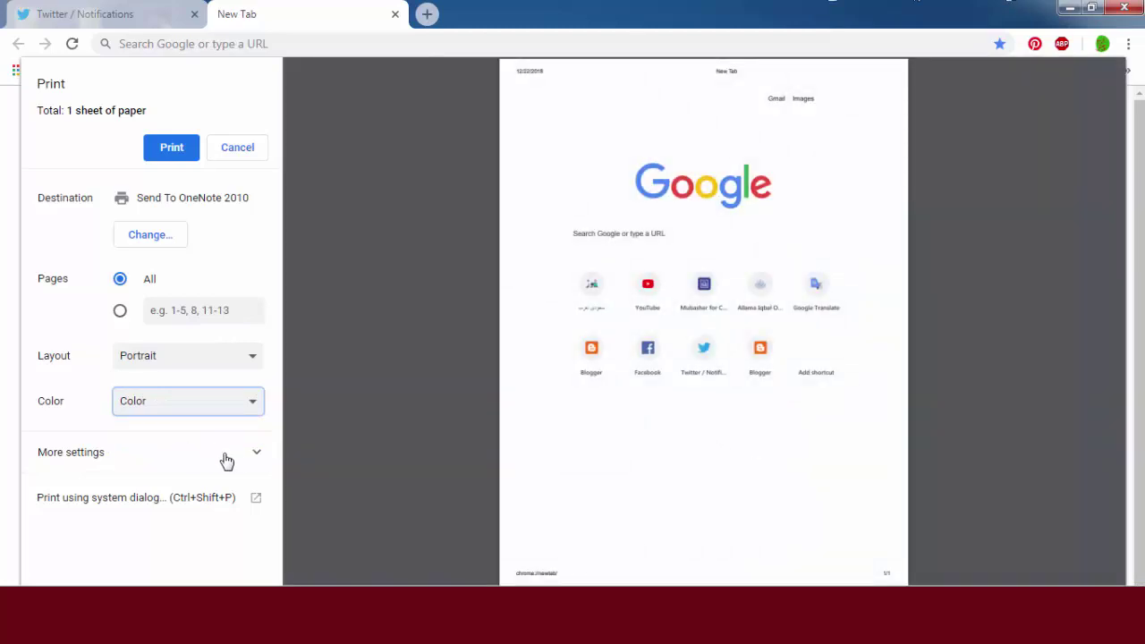
- Expand the additional print settings, view the paper size and margin options, and dismiss the Windows colour scheme message
left_click(258, 456)
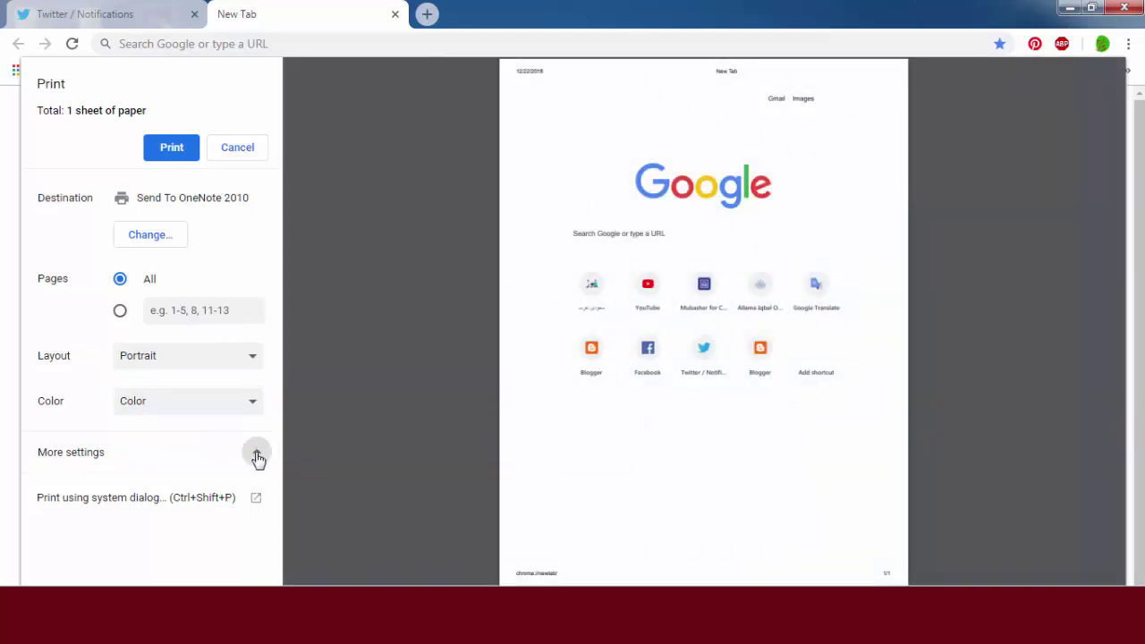
scroll(253, 393, "down", 2)
scroll(251, 358, "down", 1)
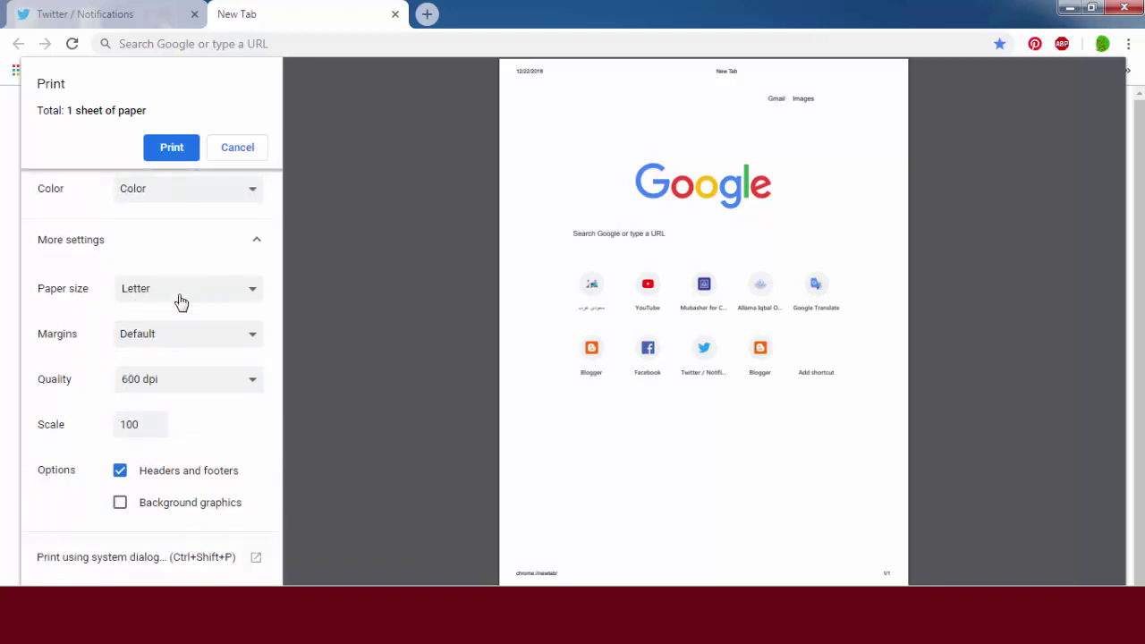
left_click(253, 293)
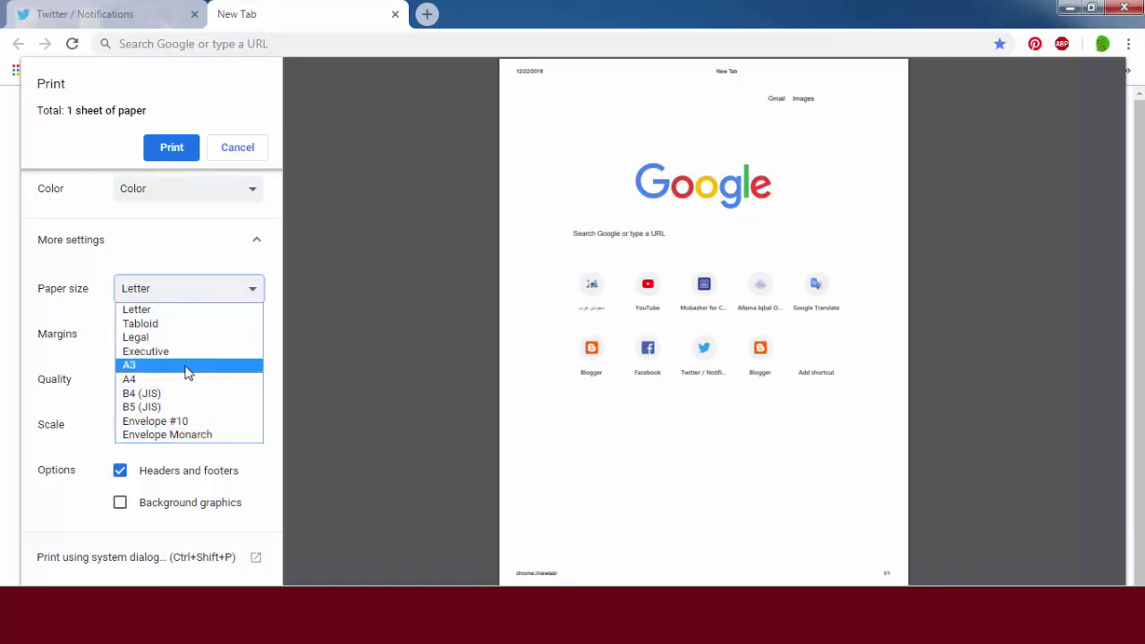
left_click(255, 293)
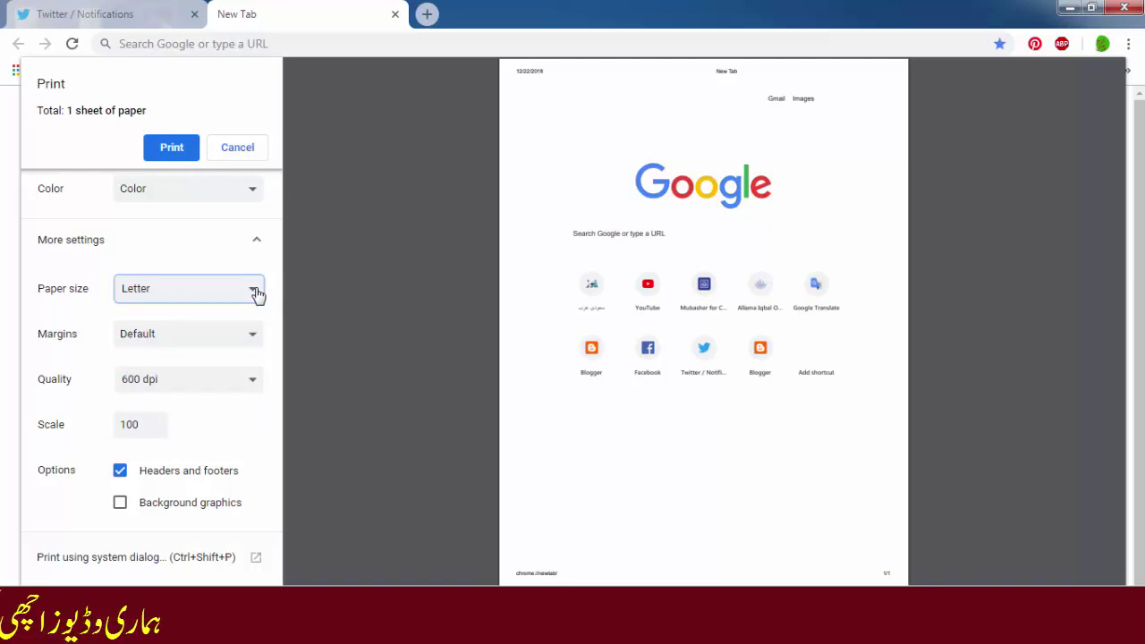
left_click(257, 339)
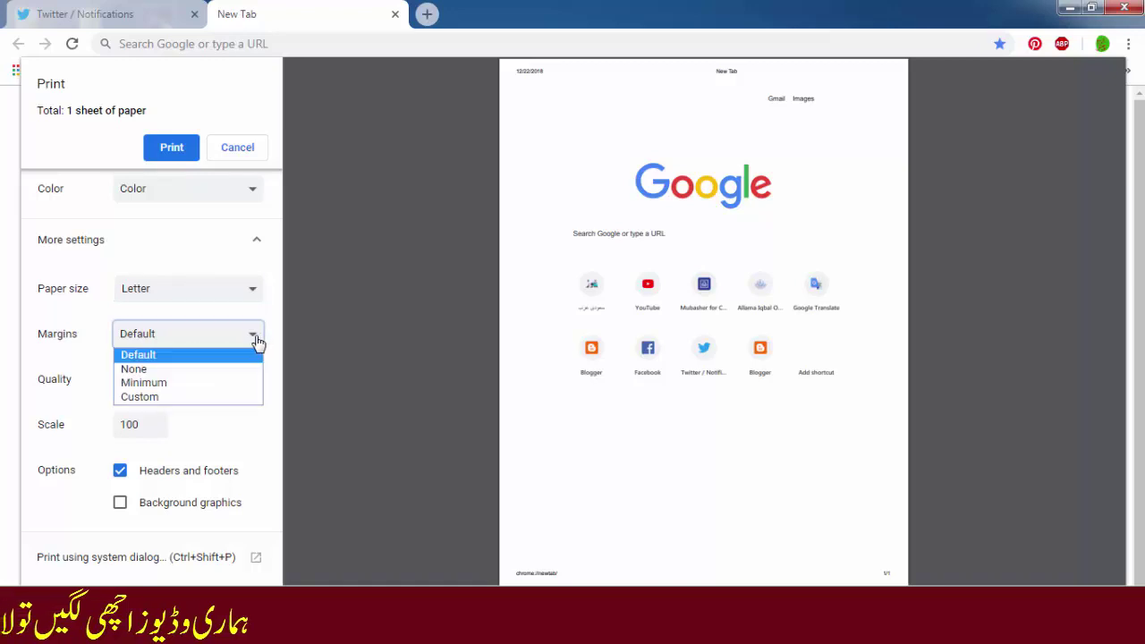
left_click(256, 339)
left_click(256, 339)
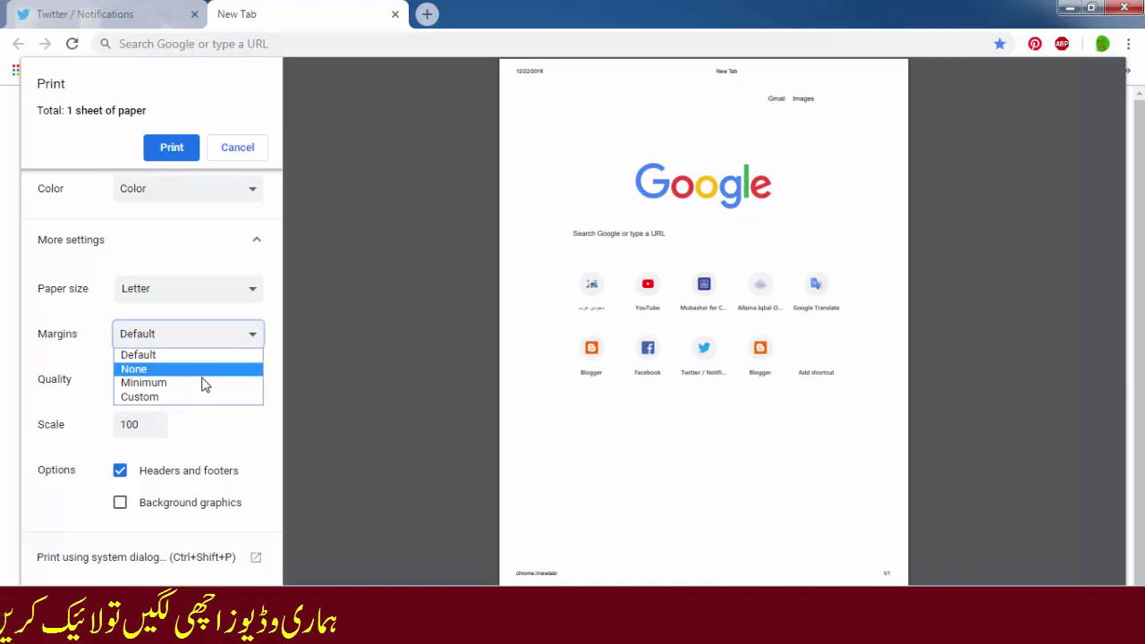
left_click(256, 337)
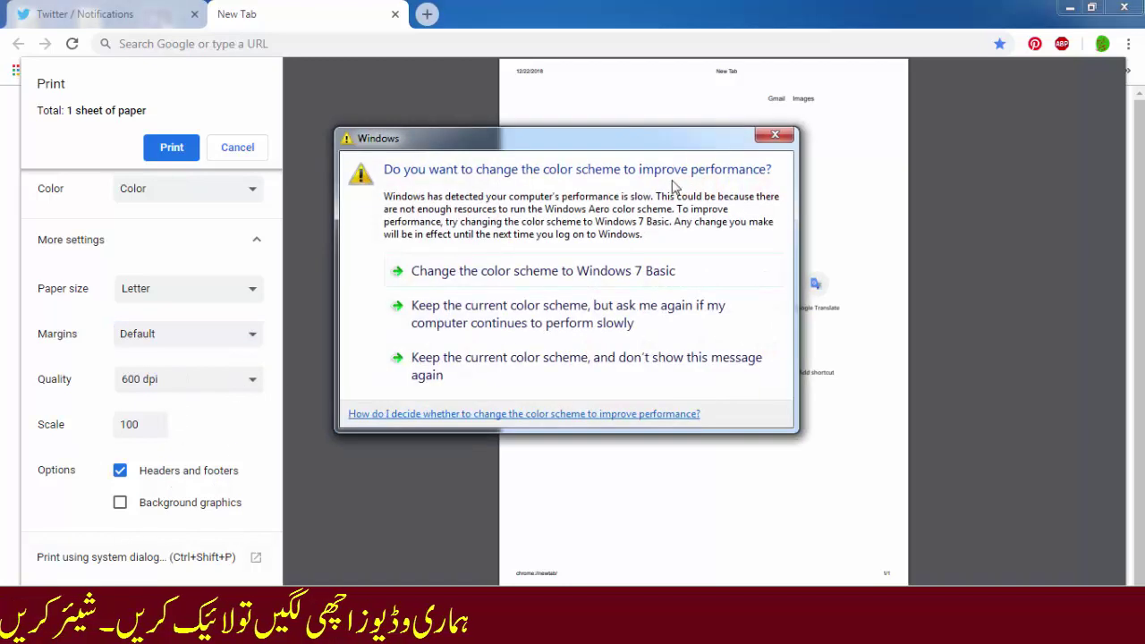
left_click(769, 132)
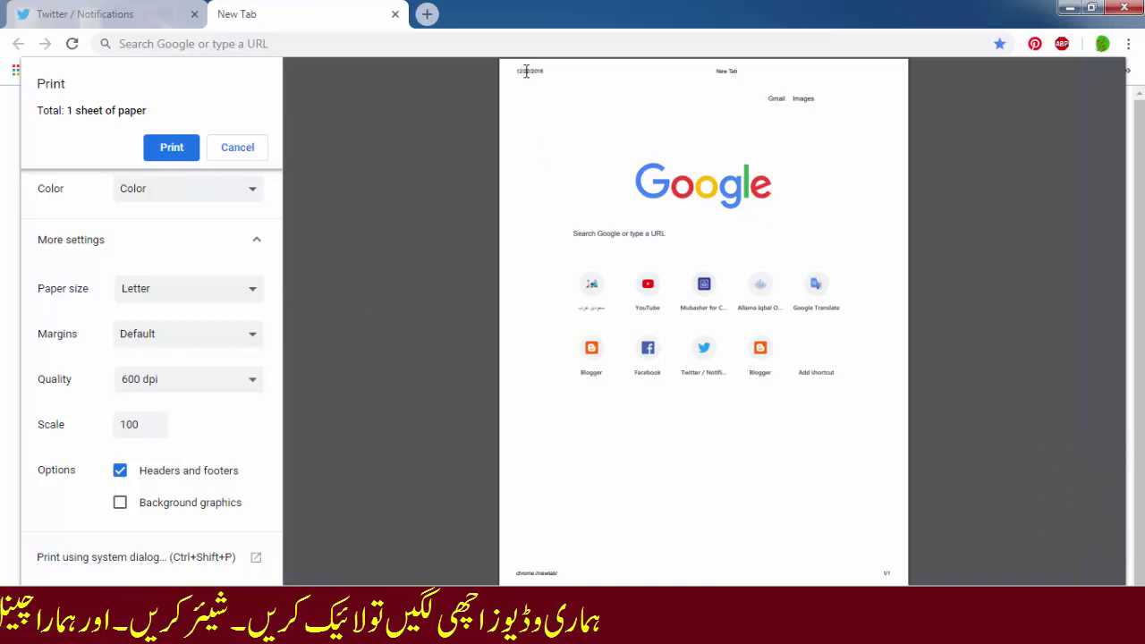
- Highlight the preview's text from the header date onward, clear the highlight, and turn Headers and footers off and on again
left_click_drag(520, 71, 729, 102)
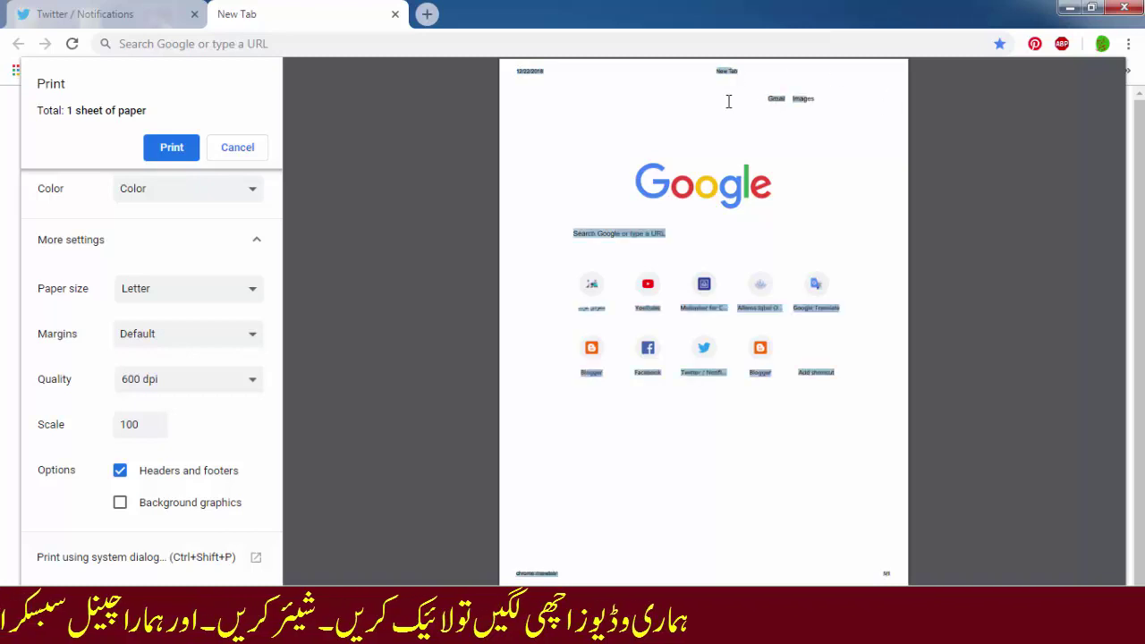
left_click(708, 107)
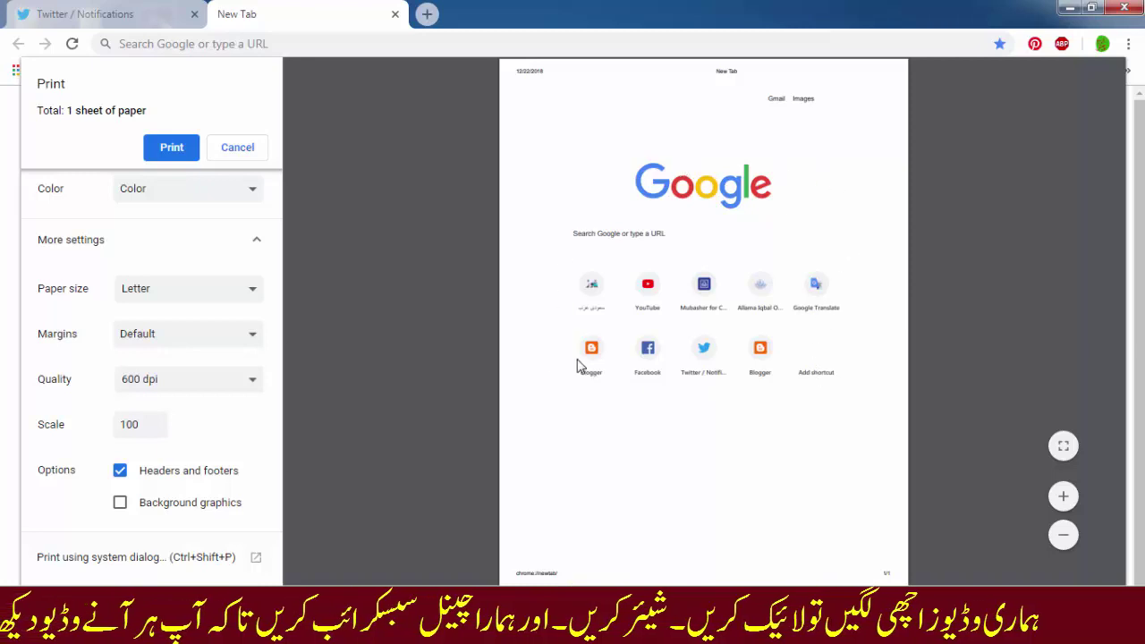
left_click(120, 472)
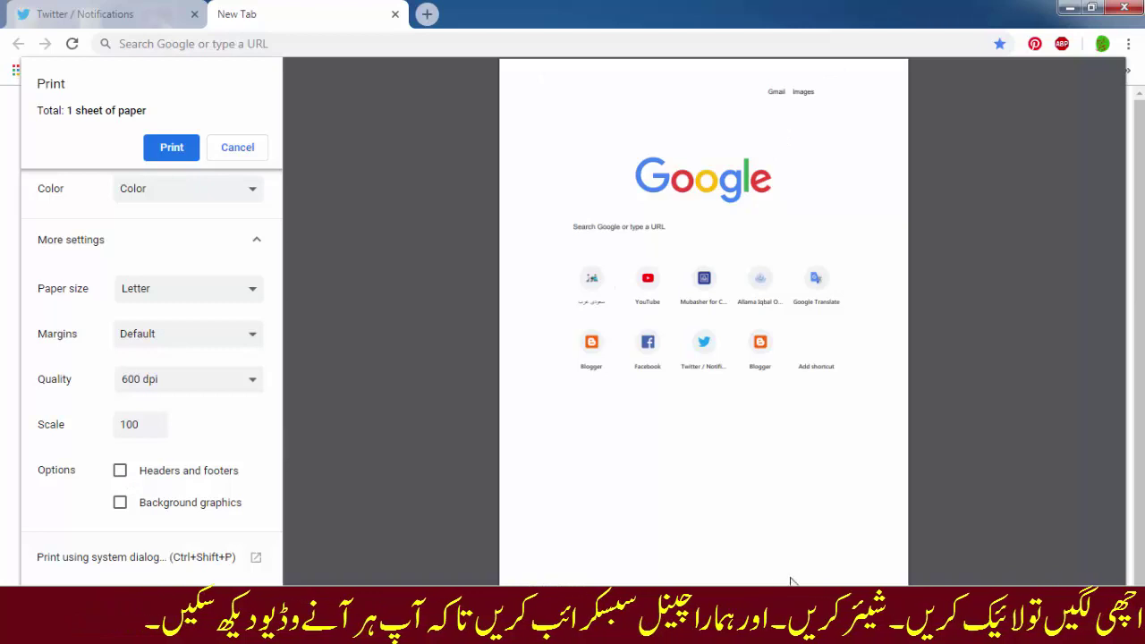
left_click(120, 473)
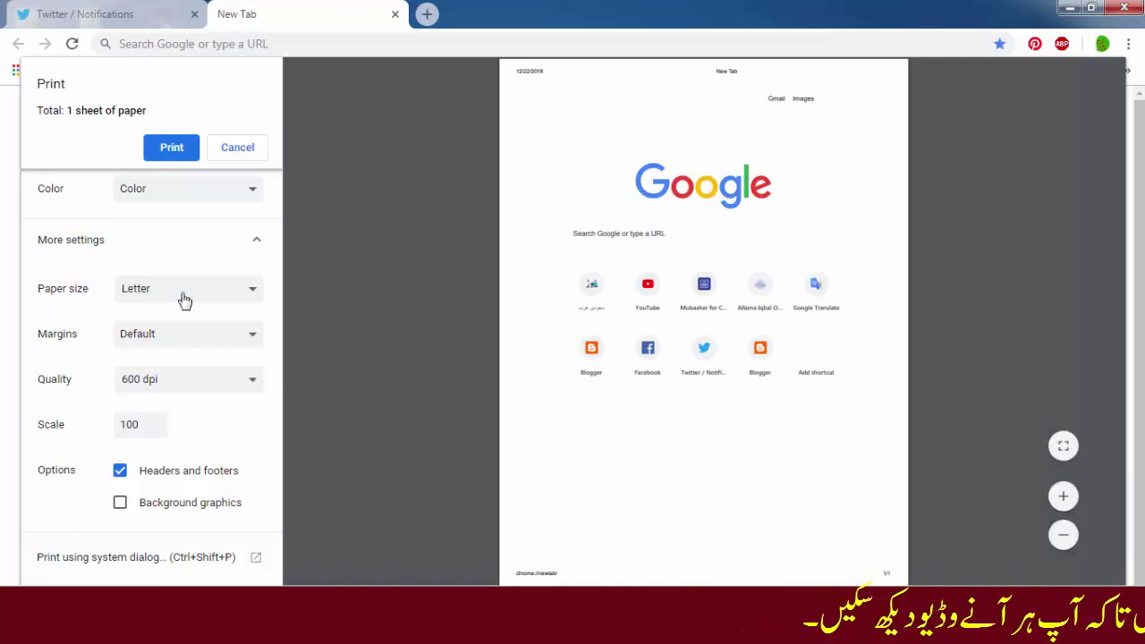
- Review the full list of print settings and close the print preview without printing
scroll(154, 285, "up", 5)
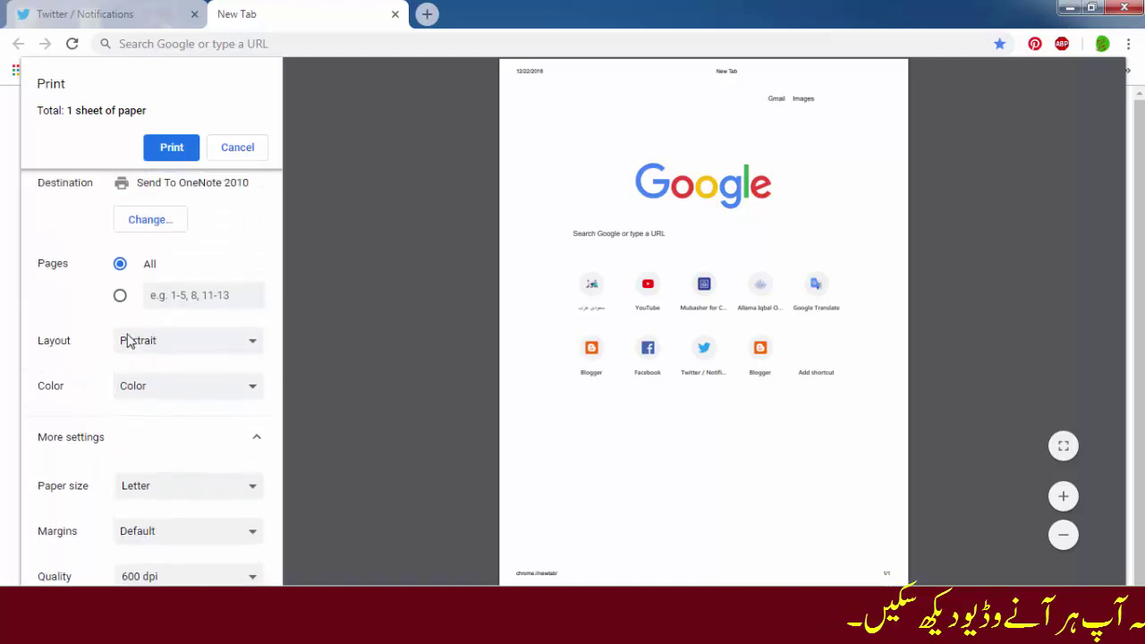
scroll(184, 299, "down", 3)
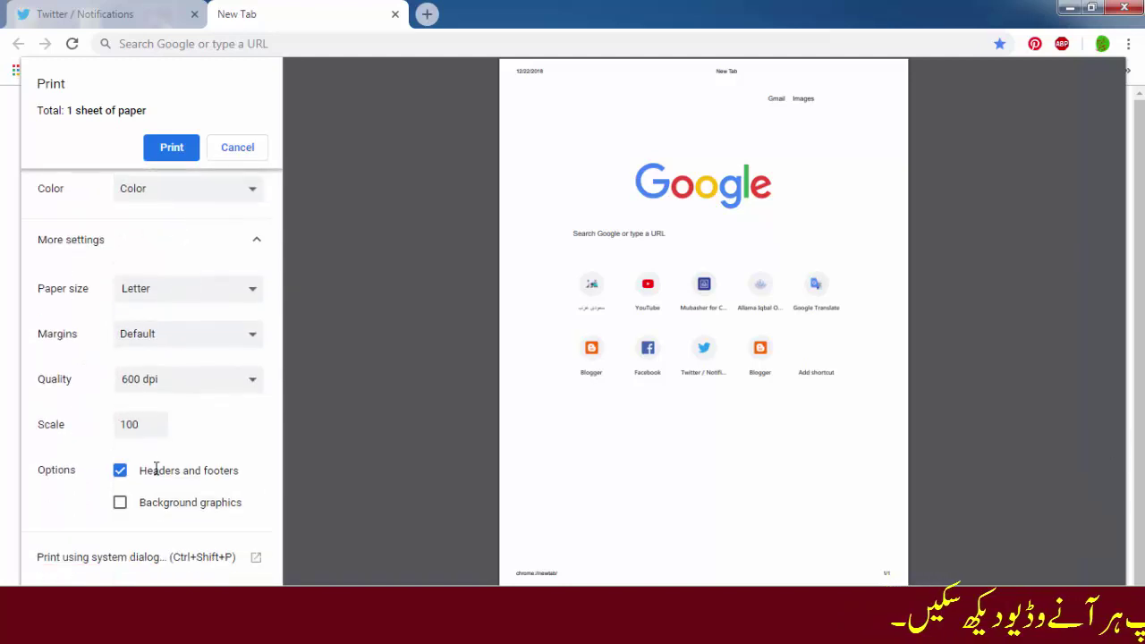
scroll(154, 503, "up", 3)
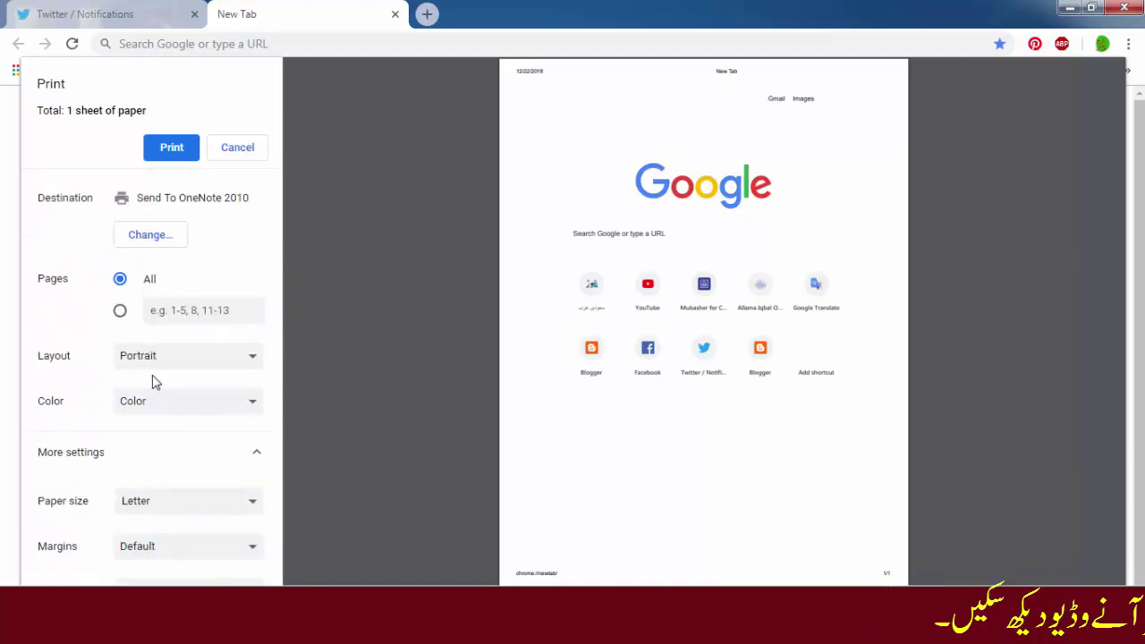
left_click(229, 150)
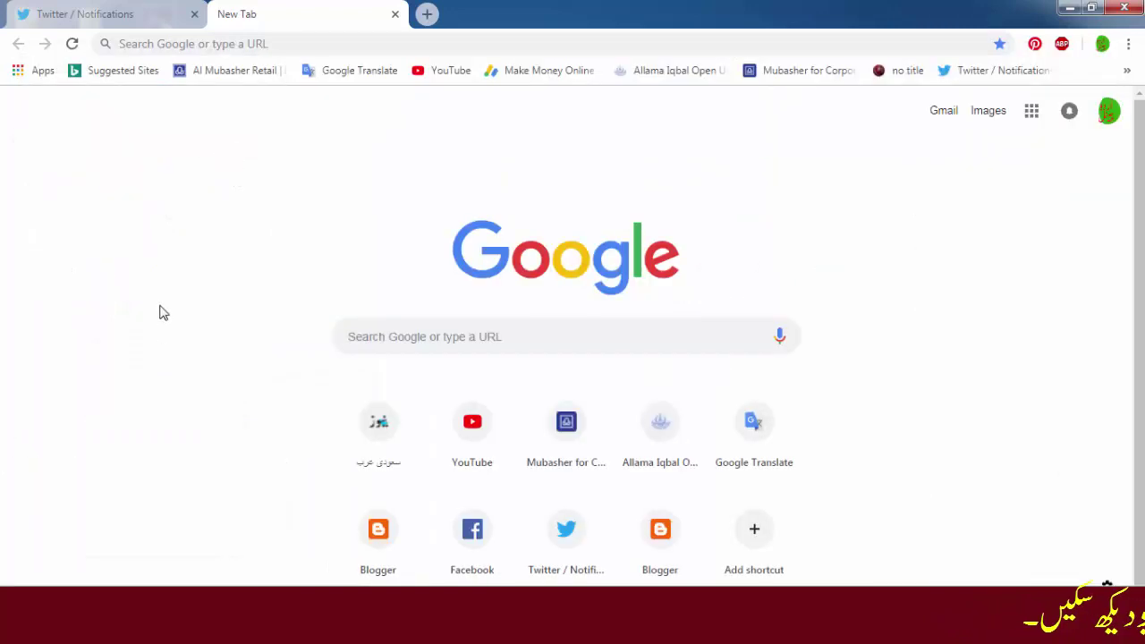